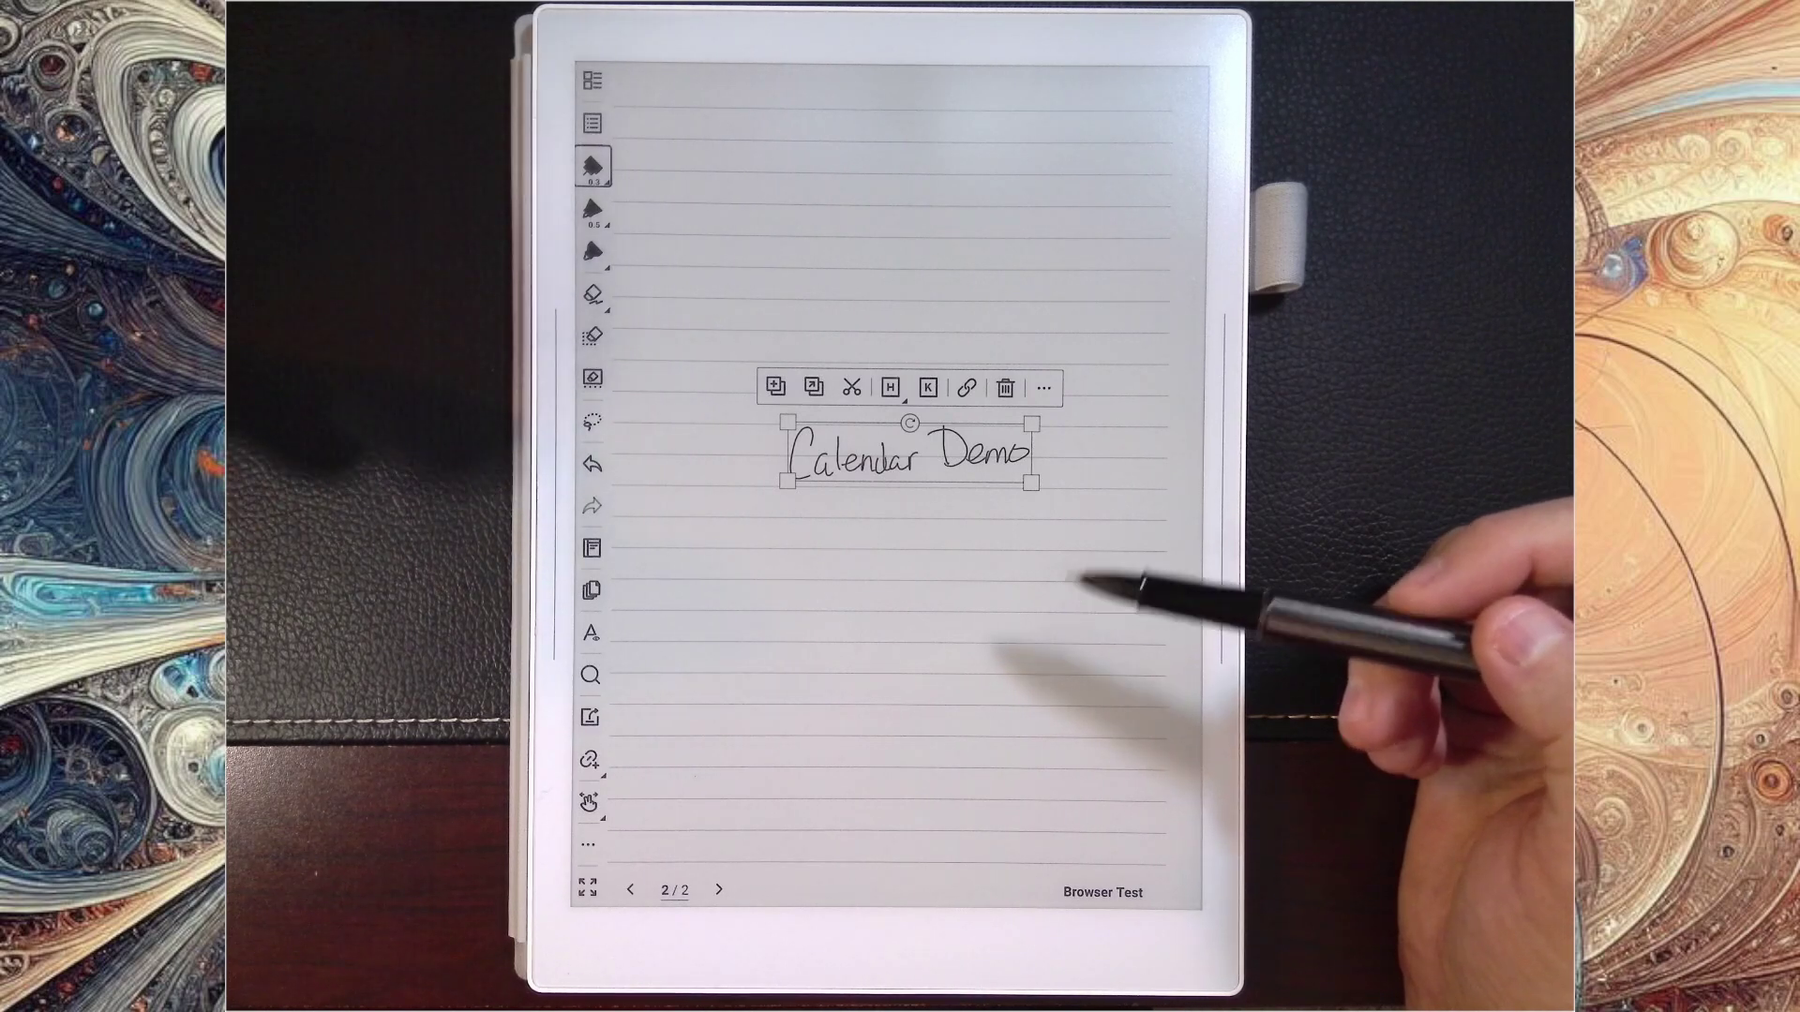
Open the lasso toolbar's '...' menu to show New Event and New Task for 'Calendar Demo'.
{"action": "left_click", "coordinate": [1044, 387]}
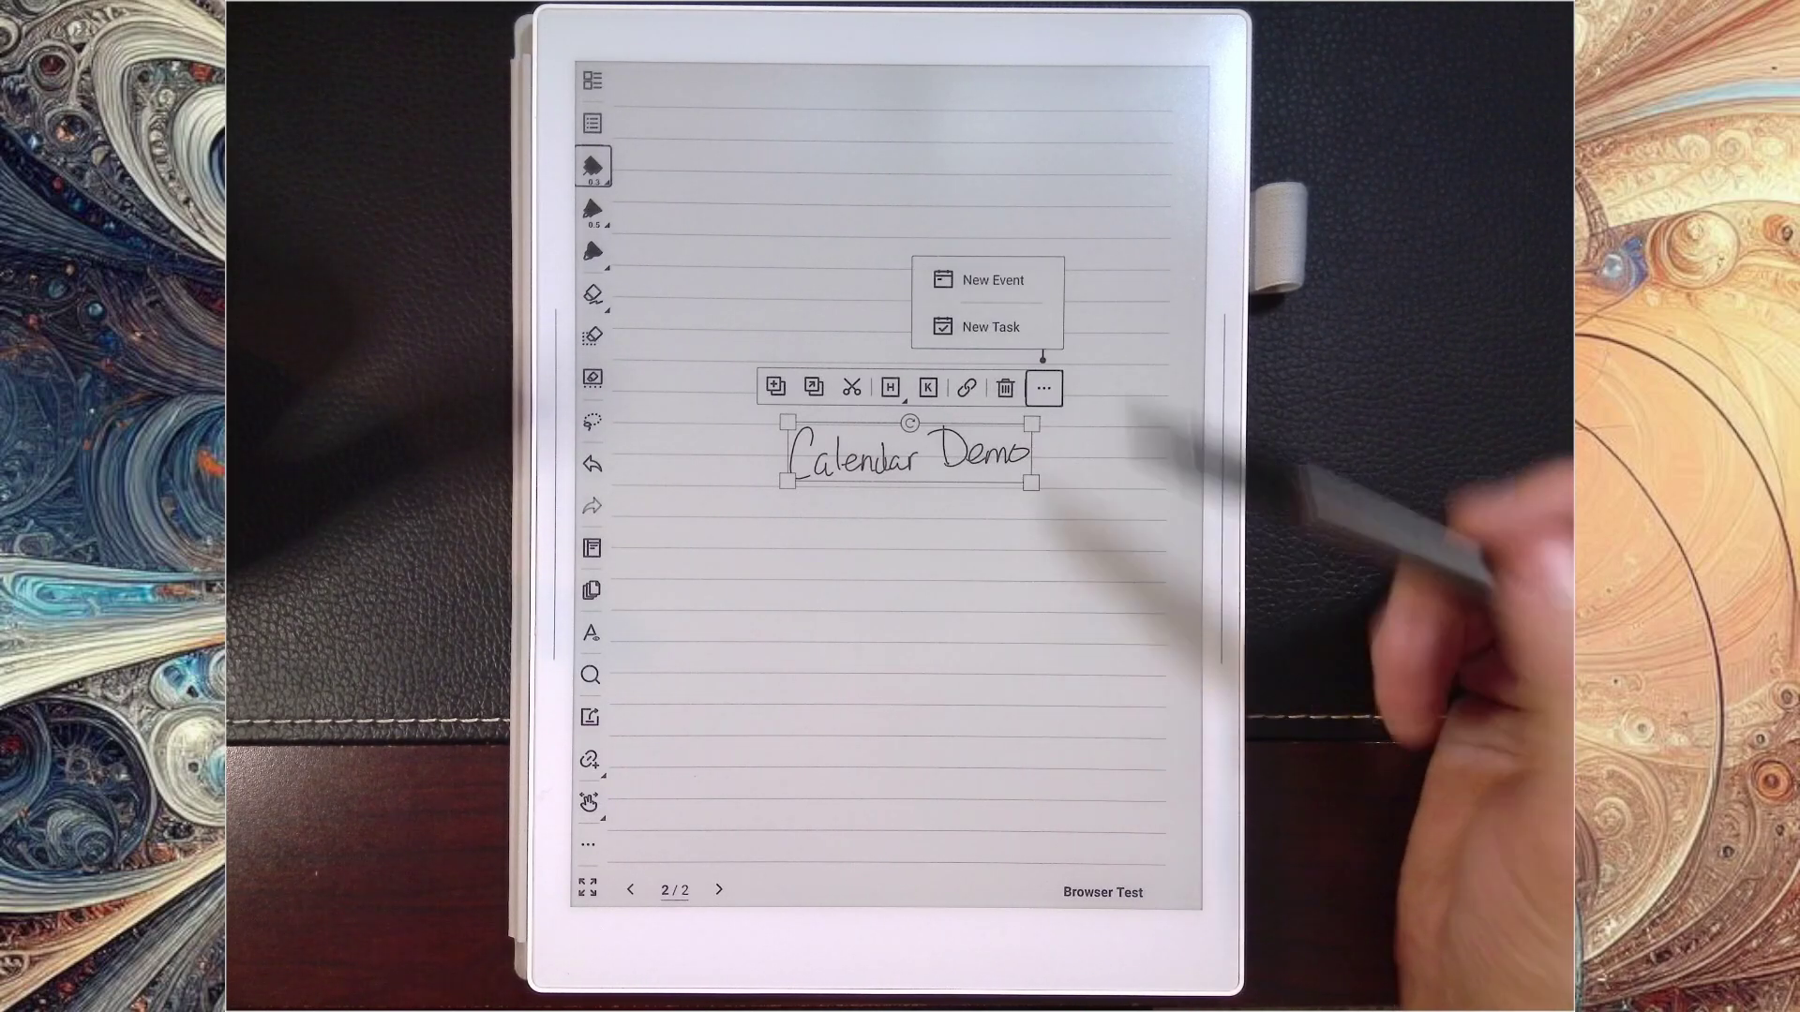